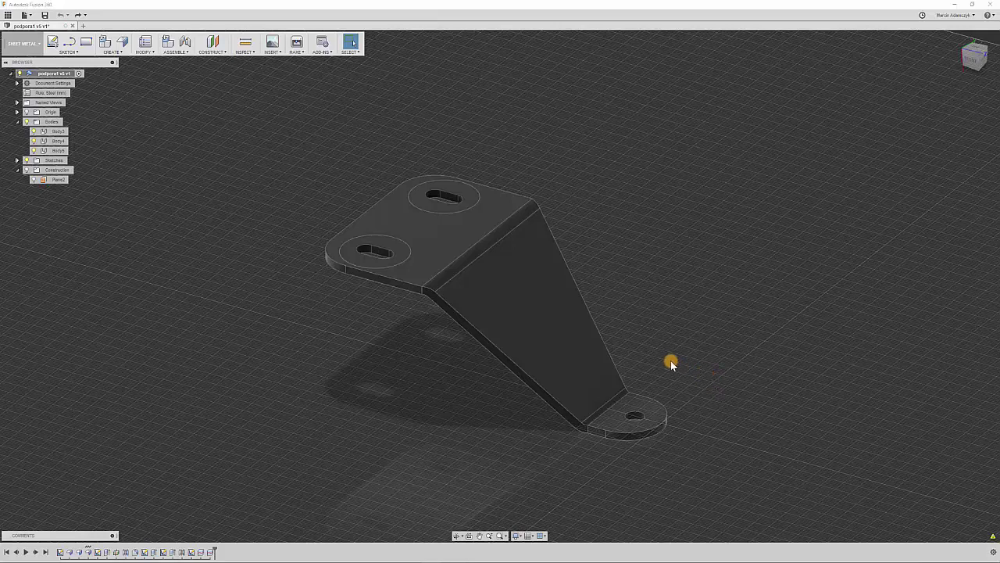
# - Pan and orbit the view to inspect the bracket from several angles, including above
pyautogui.moveTo(670, 360); pyautogui.dragTo(654, 339, button='middle')
pyautogui.press('Escape')
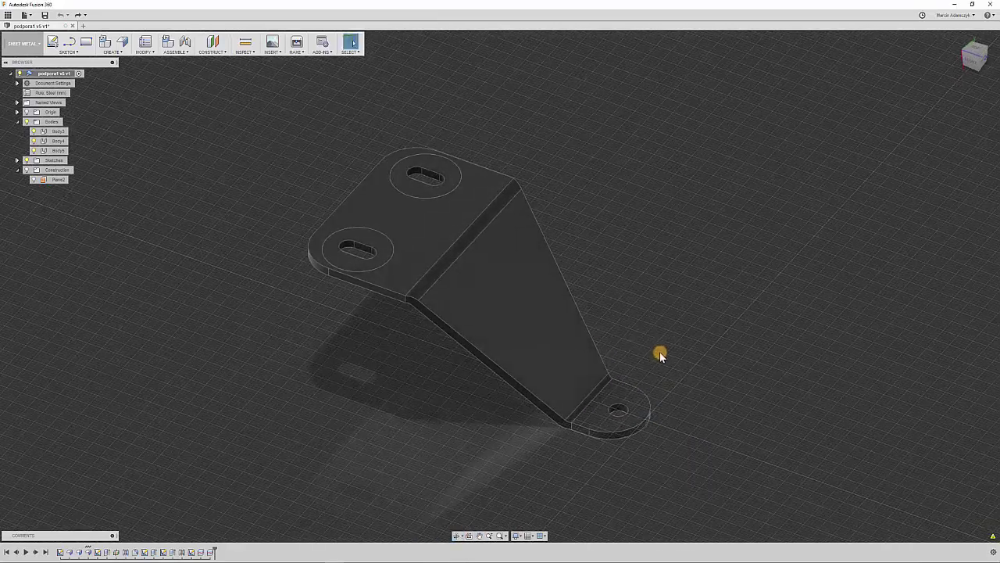
pyautogui.keyDown('shift'); pyautogui.moveTo(674, 349); pyautogui.dragTo(615, 348, button='middle'); pyautogui.keyUp('shift')
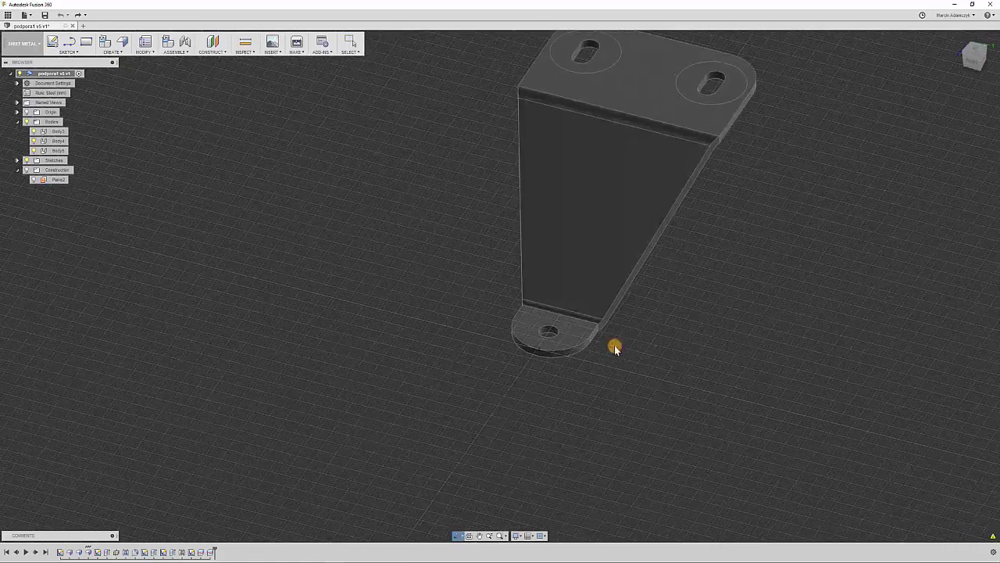
pyautogui.moveTo(675, 335)
pyautogui.mouseDown(button='middle')
pyautogui.moveTo(612, 404)
pyautogui.moveTo(585, 409)
pyautogui.mouseUp(button='middle')
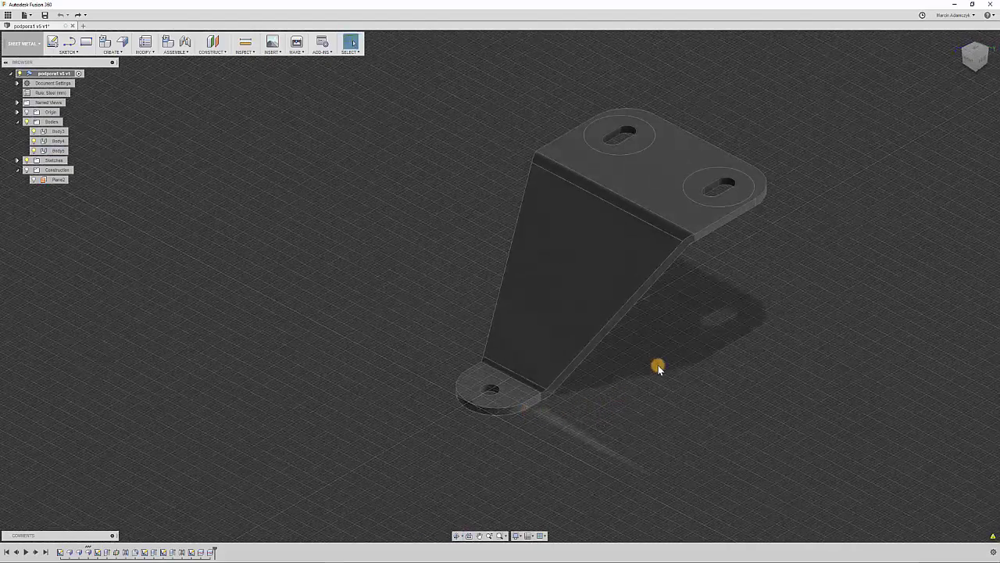
pyautogui.moveTo(702, 381)
pyautogui.keyDown('shift'); pyautogui.mouseDown(button='middle')
pyautogui.moveTo(668, 373)
pyautogui.moveTo(723, 373)
pyautogui.moveTo(581, 405)
pyautogui.moveTo(647, 356)
pyautogui.moveTo(607, 341)
pyautogui.moveTo(615, 337)
pyautogui.moveTo(571, 352)
pyautogui.moveTo(539, 347)
pyautogui.mouseUp(button='middle'); pyautogui.keyUp('shift')
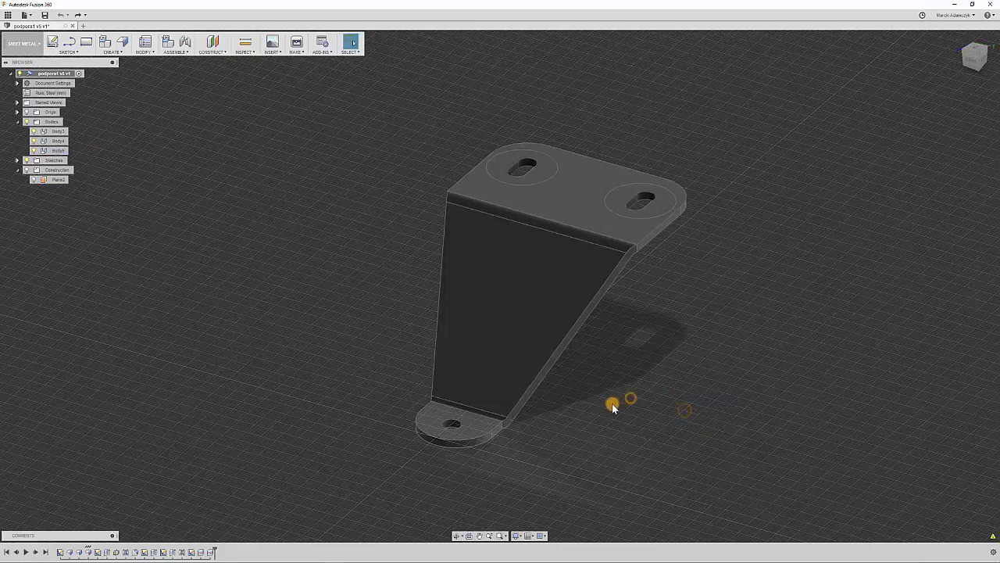
pyautogui.moveTo(614, 404)
pyautogui.keyDown('shift'); pyautogui.mouseDown(button='middle')
pyautogui.moveTo(589, 399)
pyautogui.moveTo(602, 403)
pyautogui.mouseUp(button='middle'); pyautogui.keyUp('shift')
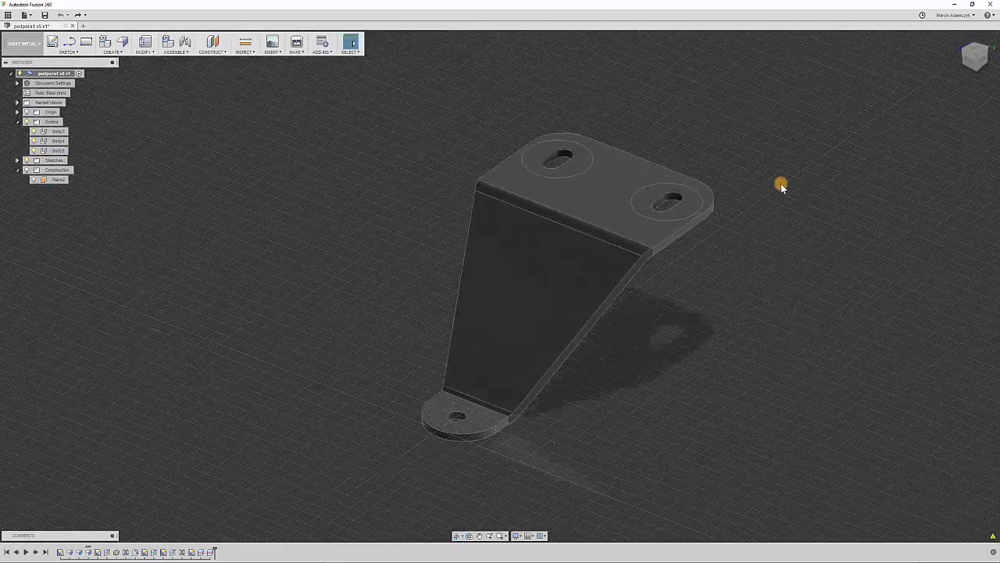
pyautogui.moveTo(581, 440)
pyautogui.keyDown('shift'); pyautogui.mouseDown(button='middle')
pyautogui.moveTo(636, 436)
pyautogui.moveTo(673, 365)
pyautogui.mouseUp(button='middle'); pyautogui.keyUp('shift')
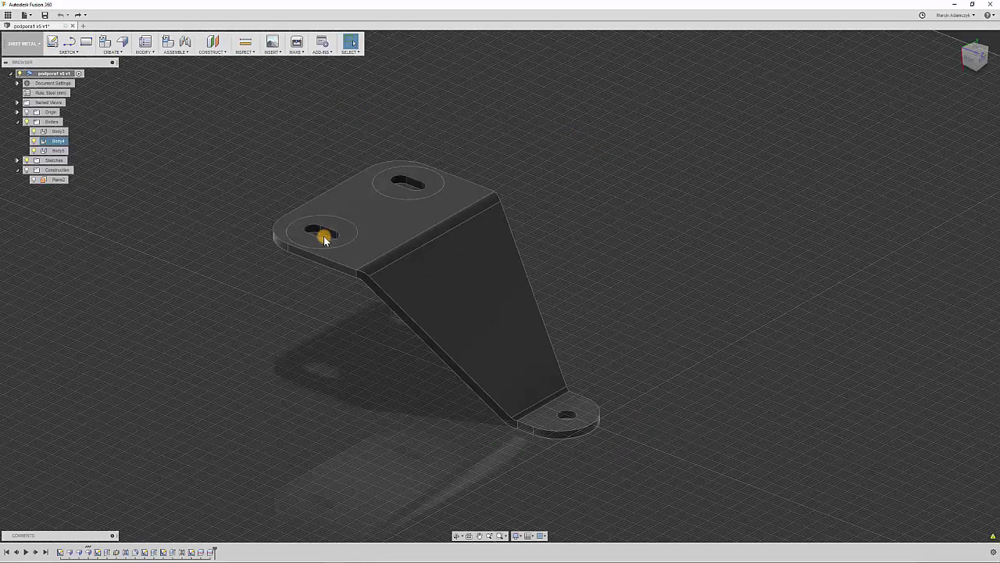
# - Select and clear the top flange Body3 and bottom tab Body5, then enlarge the bracket
pyautogui.moveTo(261, 304); pyautogui.dragTo(575, 106)
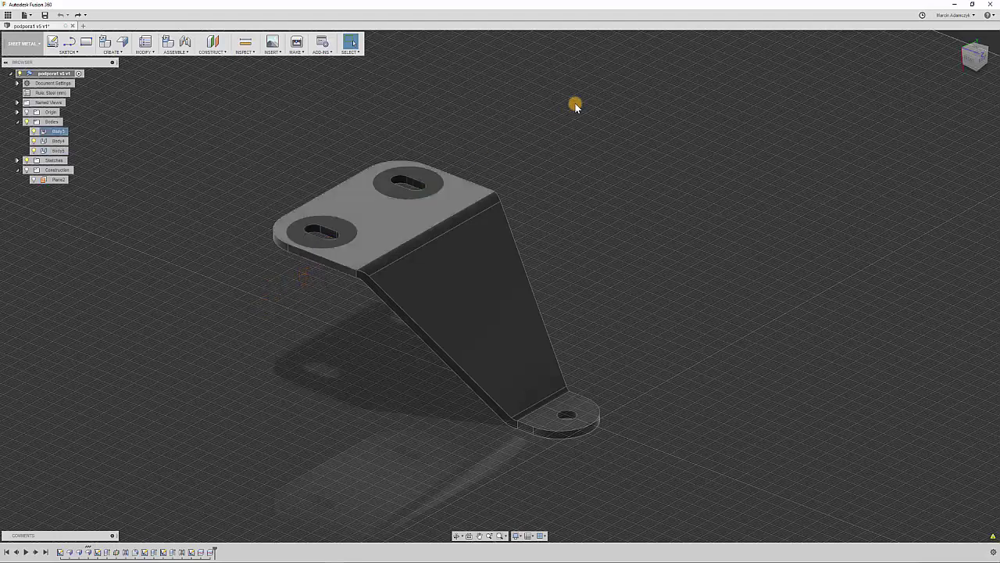
pyautogui.click(575, 106)
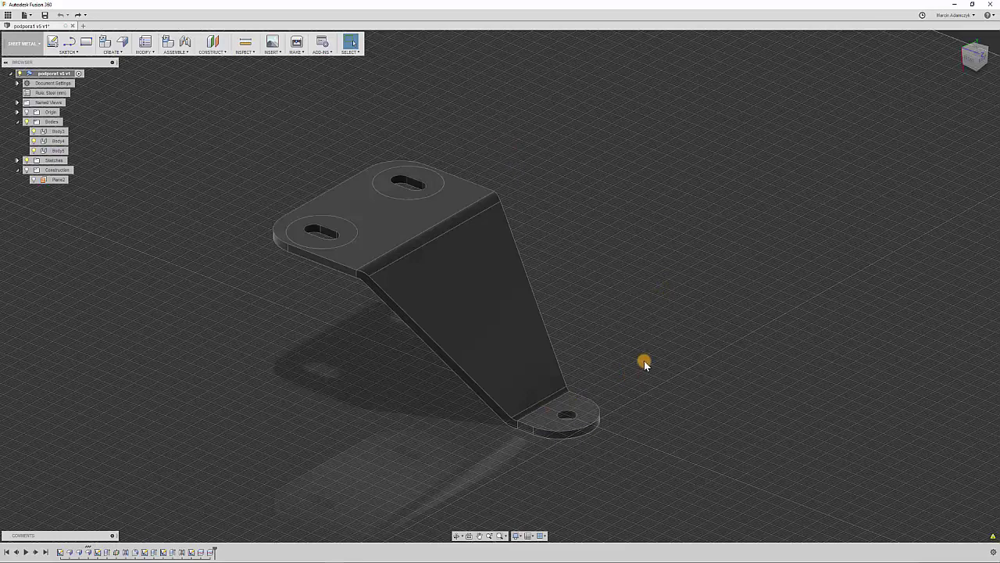
pyautogui.moveTo(634, 335)
pyautogui.keyDown('shift'); pyautogui.mouseDown(button='middle')
pyautogui.moveTo(640, 329)
pyautogui.moveTo(636, 335)
pyautogui.mouseUp(button='middle'); pyautogui.keyUp('shift')
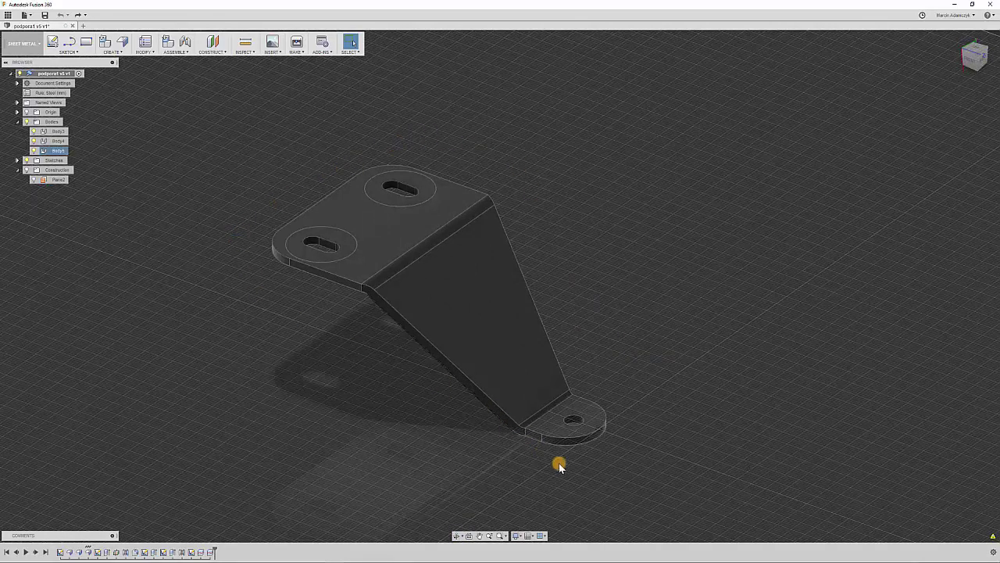
pyautogui.click(584, 418)
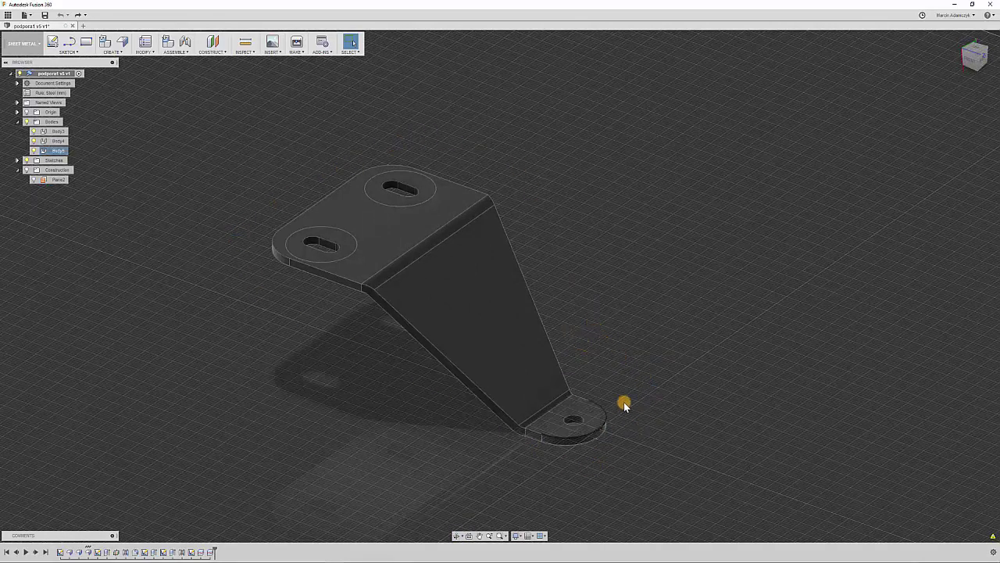
pyautogui.keyDown('shift'); pyautogui.moveTo(622, 358); pyautogui.dragTo(602, 357, button='middle'); pyautogui.keyUp('shift')
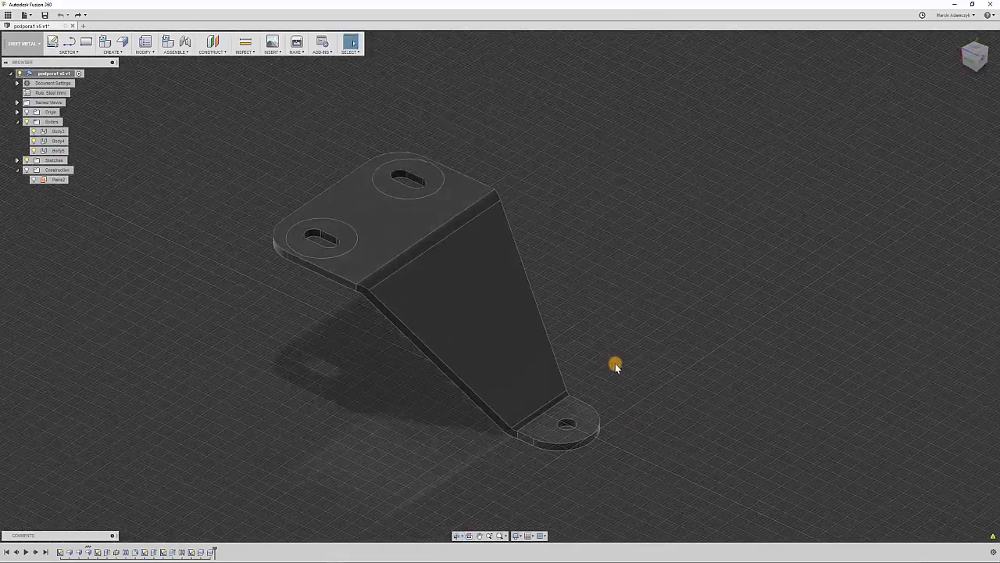
pyautogui.click(605, 289)
pyautogui.moveTo(610, 289)
pyautogui.mouseDown(button='middle')
pyautogui.moveTo(791, 275)
pyautogui.moveTo(703, 268)
pyautogui.mouseUp(button='middle')
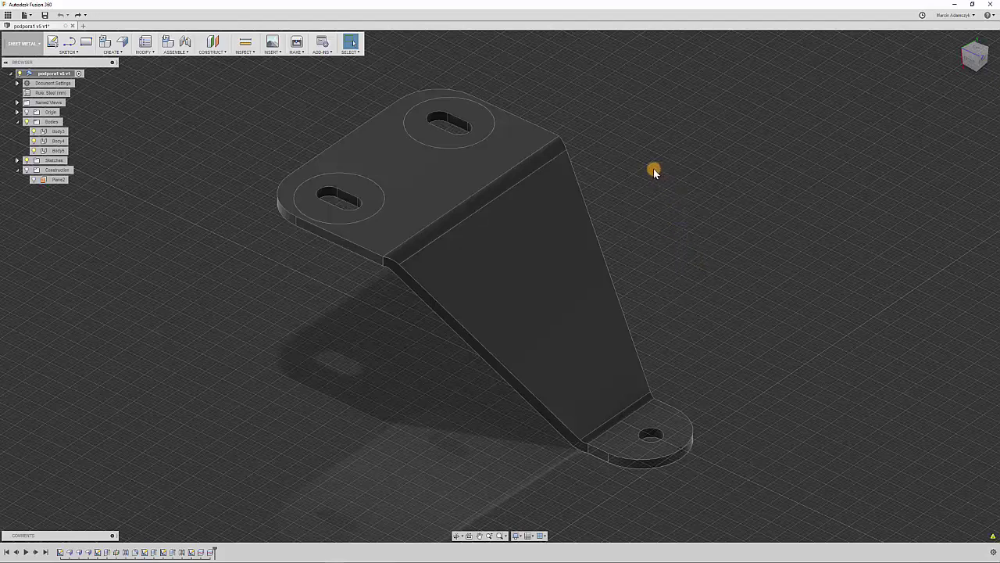
# - Measure the distance between two vertices on the bracket edge, giving 2.50 mm
pyautogui.write('sm')
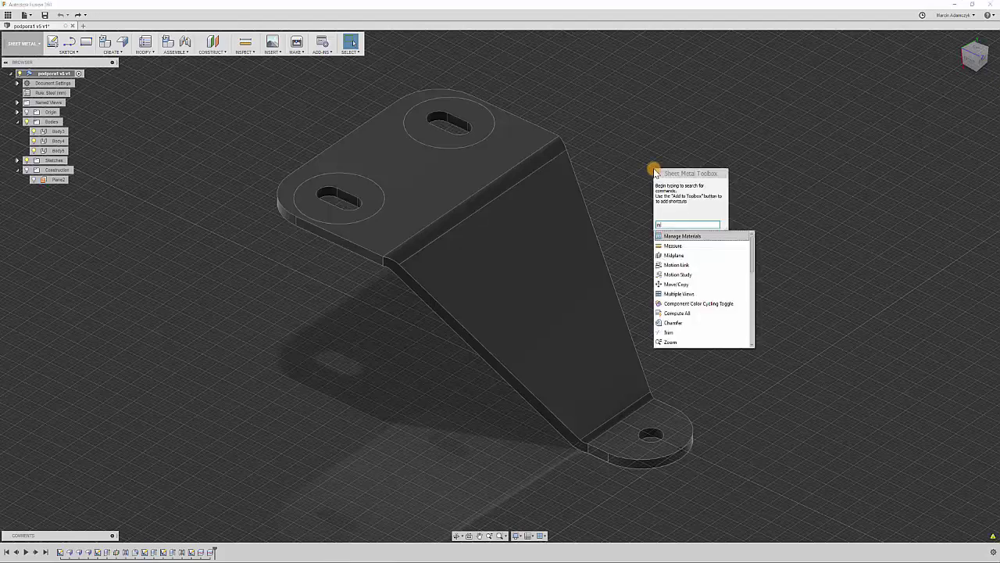
pyautogui.write('ea')
pyautogui.click(670, 235)
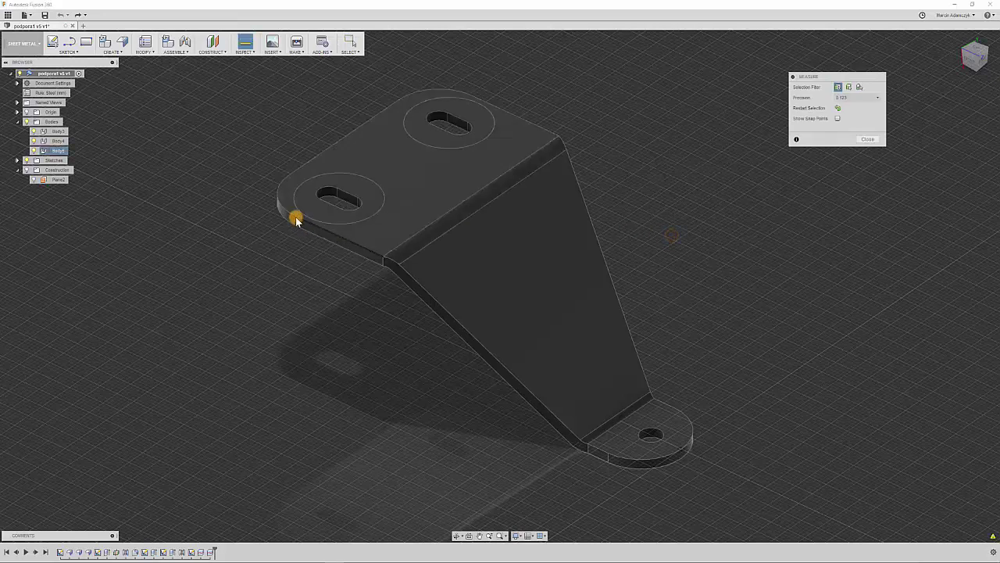
pyautogui.click(295, 219)
pyautogui.click(295, 224)
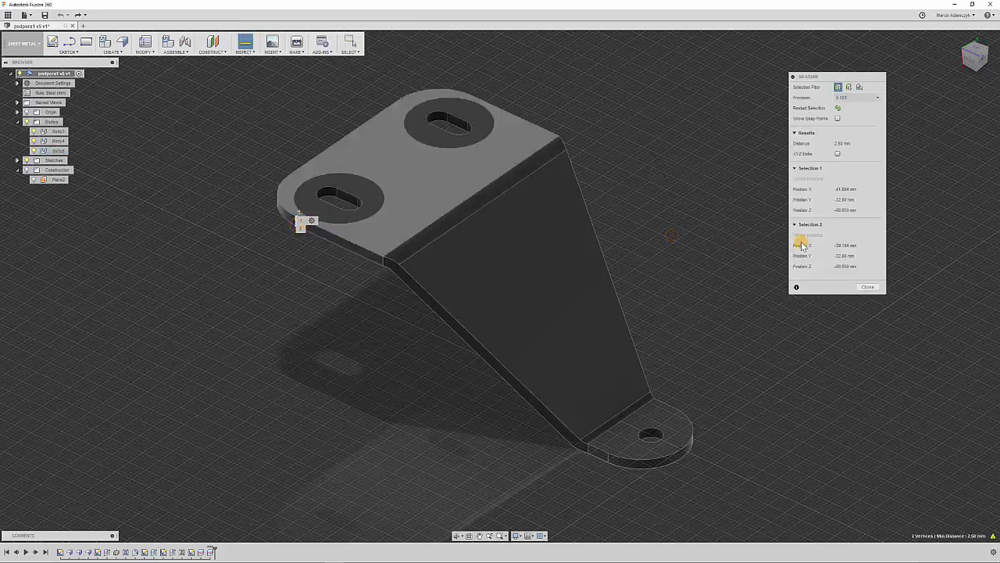
pyautogui.click(869, 287)
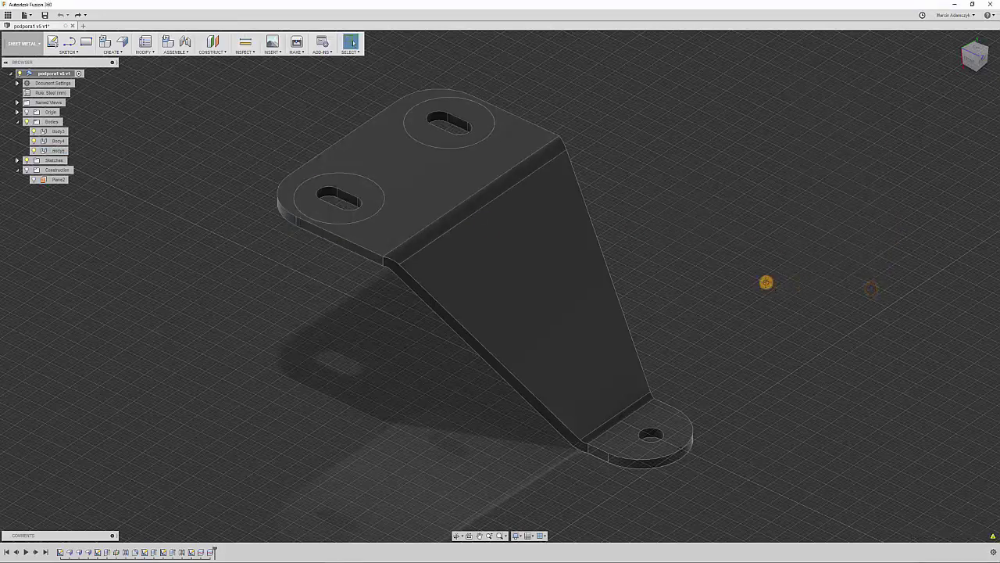
# - Tilt the bracket view, then select and clear the ring face around the upper slot
pyautogui.keyDown('shift'); pyautogui.moveTo(766, 281); pyautogui.dragTo(759, 268, button='middle'); pyautogui.keyUp('shift')
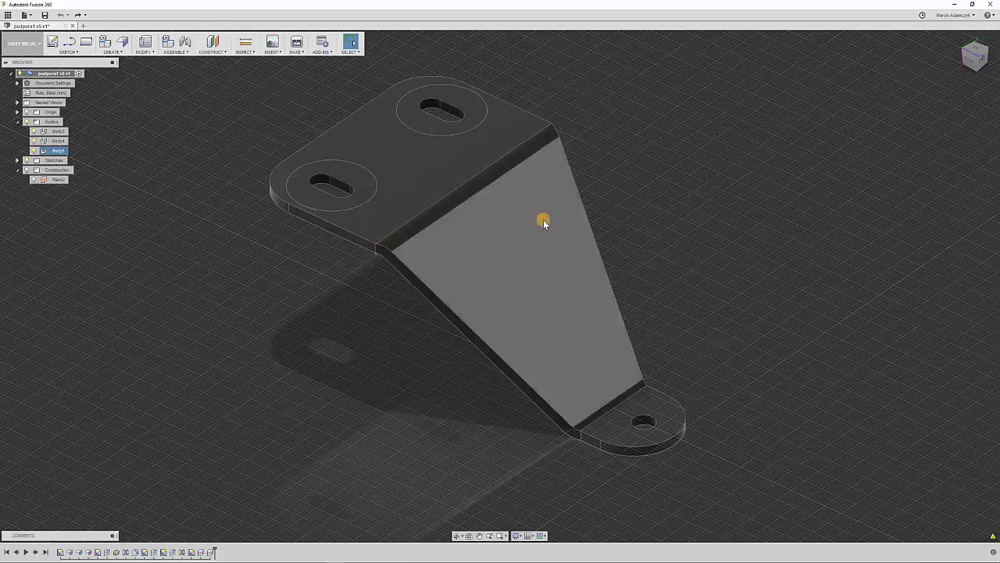
pyautogui.moveTo(648, 197)
pyautogui.keyDown('shift'); pyautogui.mouseDown(button='middle')
pyautogui.moveTo(666, 184)
pyautogui.moveTo(707, 245)
pyautogui.moveTo(686, 208)
pyautogui.moveTo(667, 208)
pyautogui.moveTo(696, 232)
pyautogui.moveTo(485, 94)
pyautogui.mouseUp(button='middle'); pyautogui.keyUp('shift')
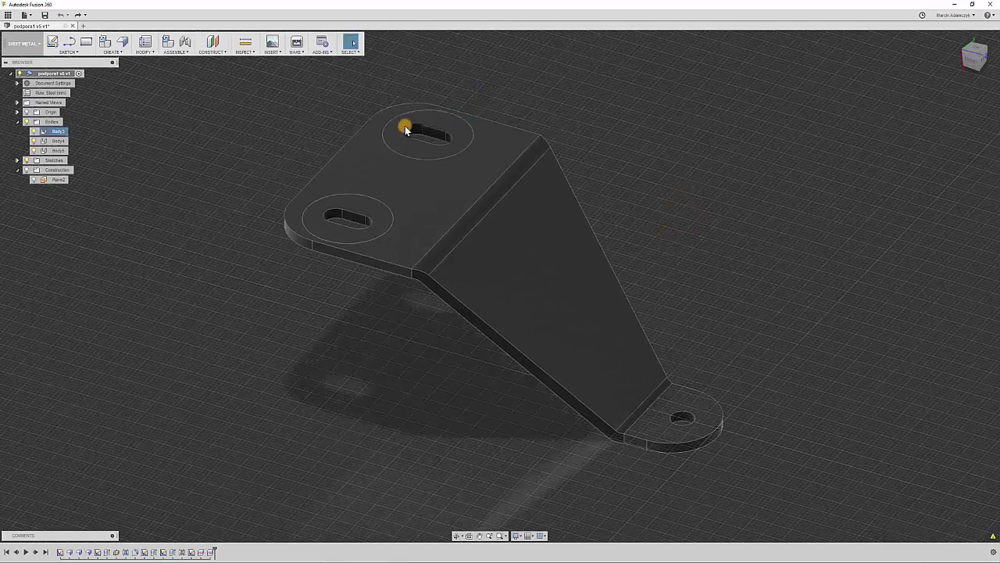
pyautogui.click(440, 139)
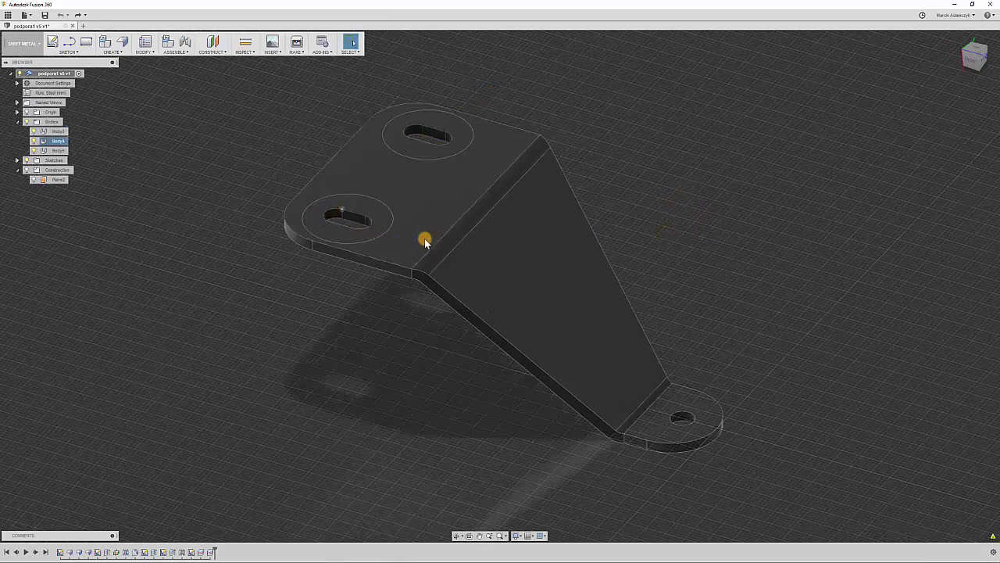
pyautogui.click(738, 240)
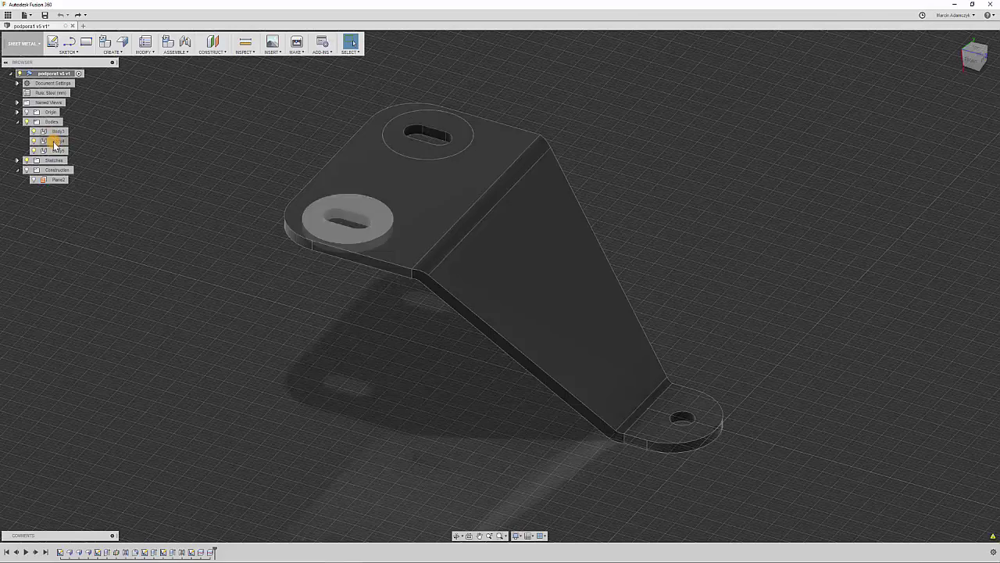
# - Switch to the Simulation workspace, choose a Shape Optimization study and show its mesh settings
pyautogui.click(35, 43)
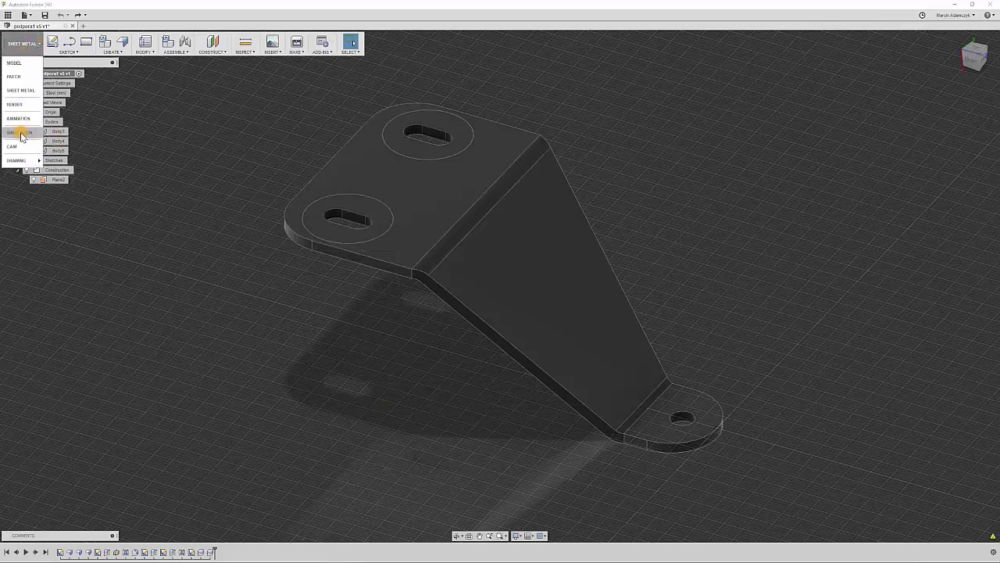
pyautogui.click(21, 133)
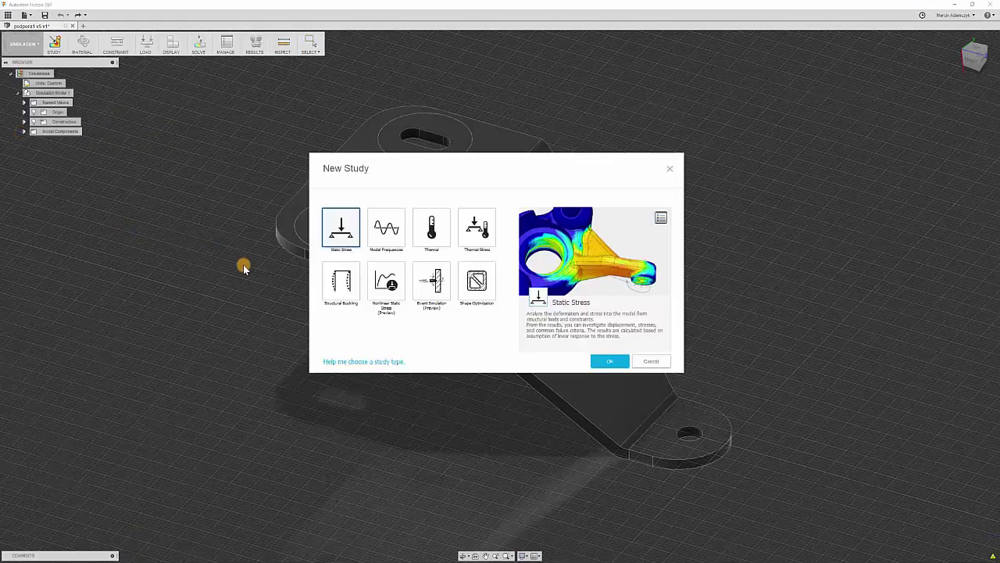
pyautogui.click(478, 281)
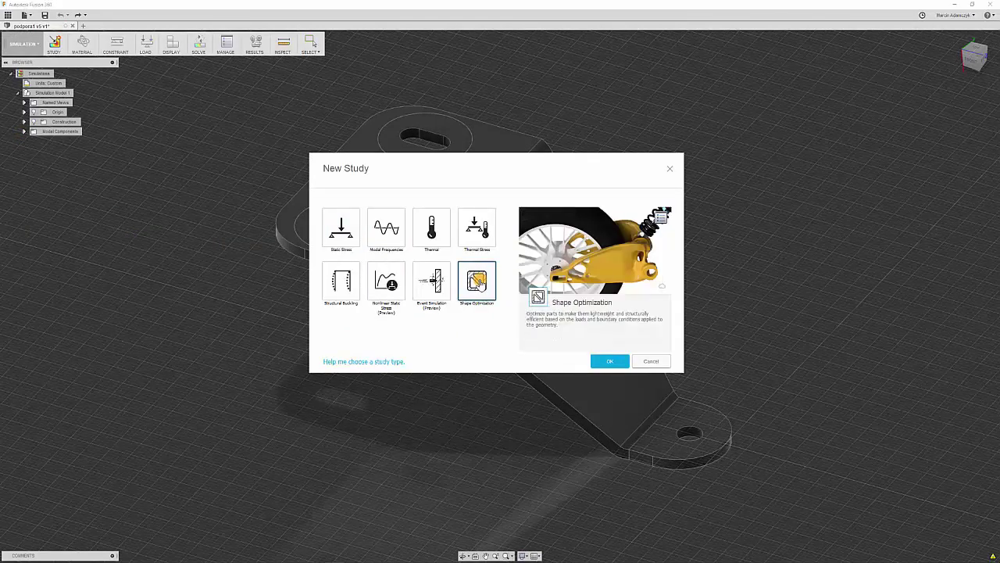
pyautogui.click(662, 220)
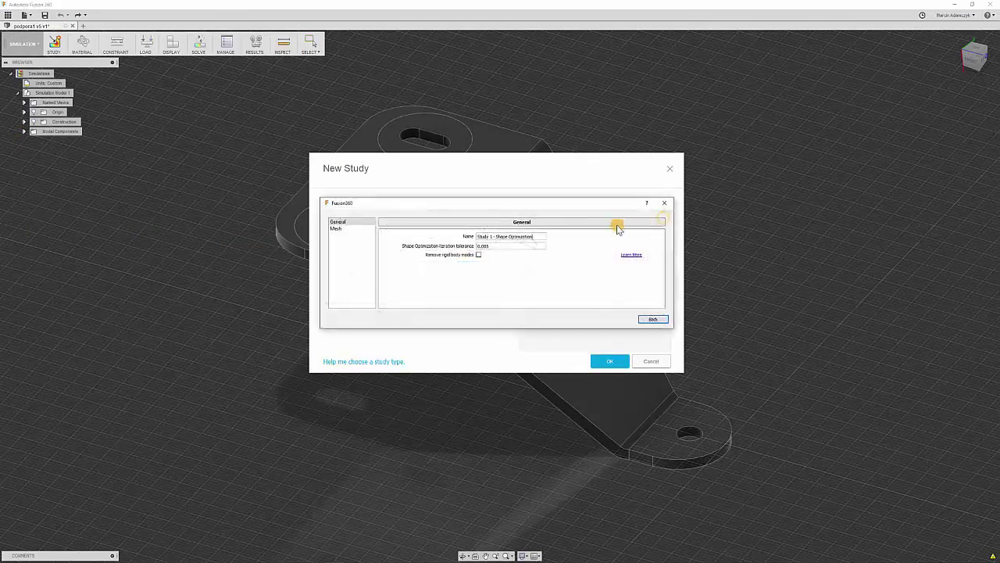
pyautogui.click(336, 228)
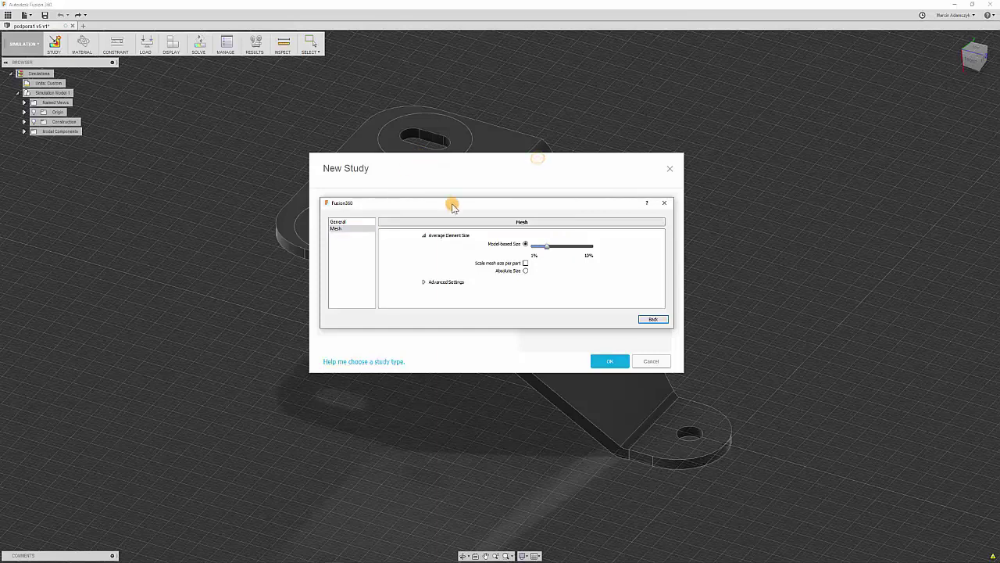
pyautogui.moveTo(452, 203); pyautogui.dragTo(328, 137)
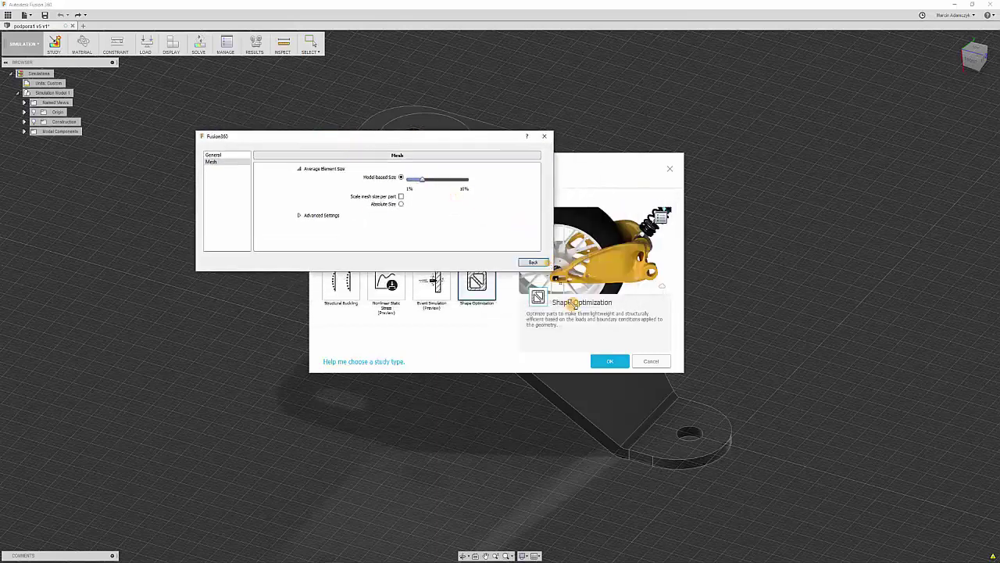
# - Enlarge the mesh settings, try Parabolic element order, revert to Linear, and return to study types
pyautogui.moveTo(548, 265); pyautogui.dragTo(575, 356)
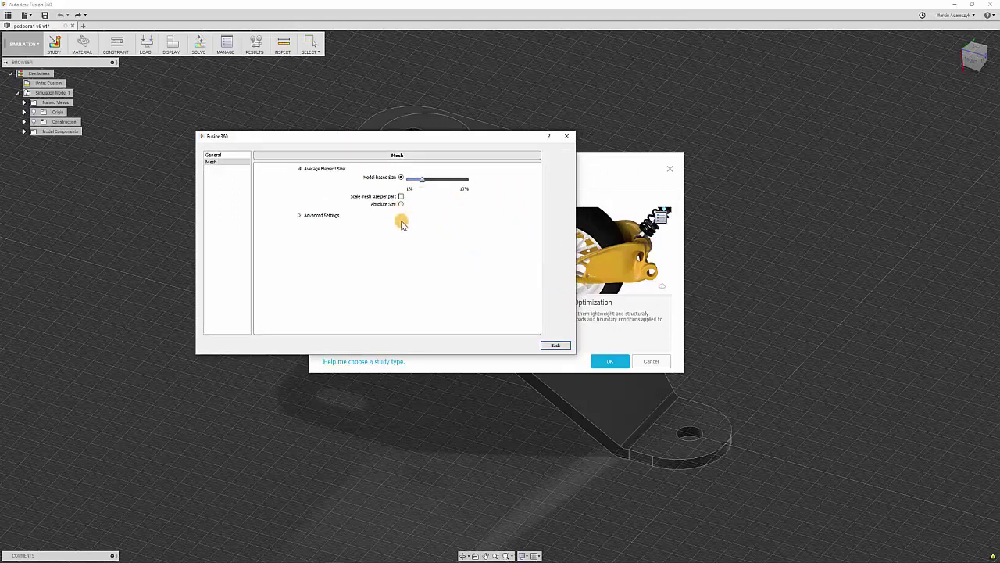
pyautogui.click(301, 217)
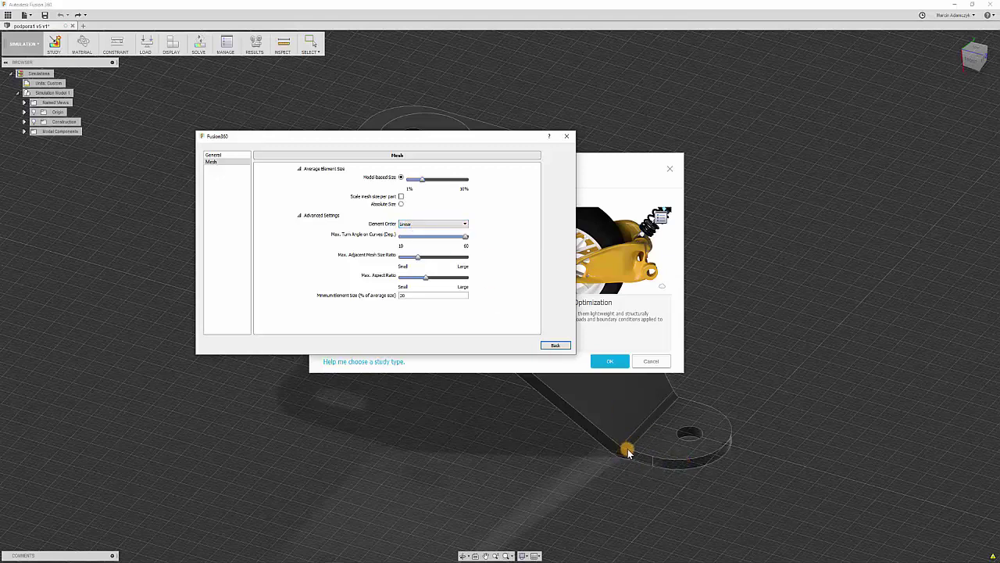
pyautogui.click(402, 224)
pyautogui.click(422, 238)
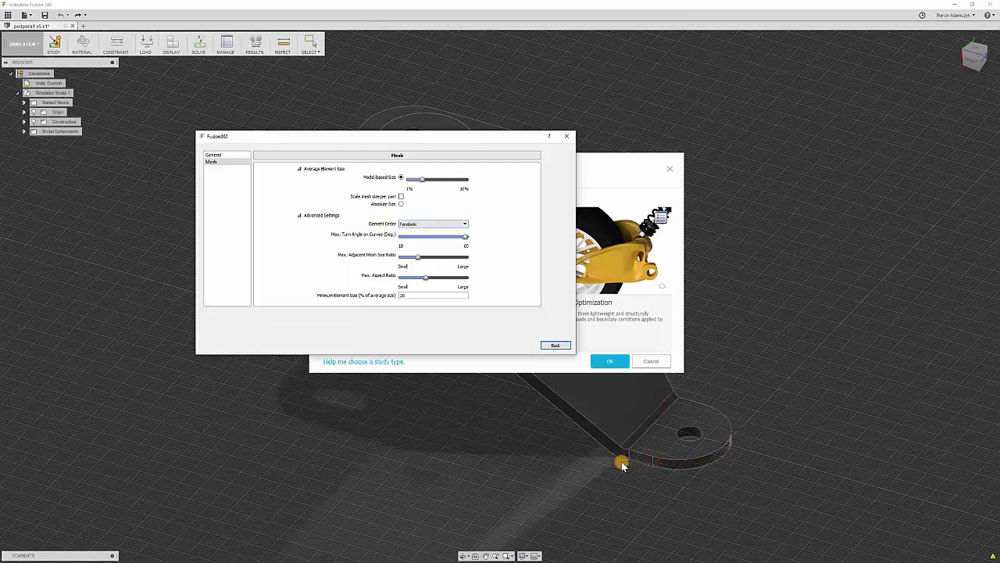
pyautogui.click(411, 225)
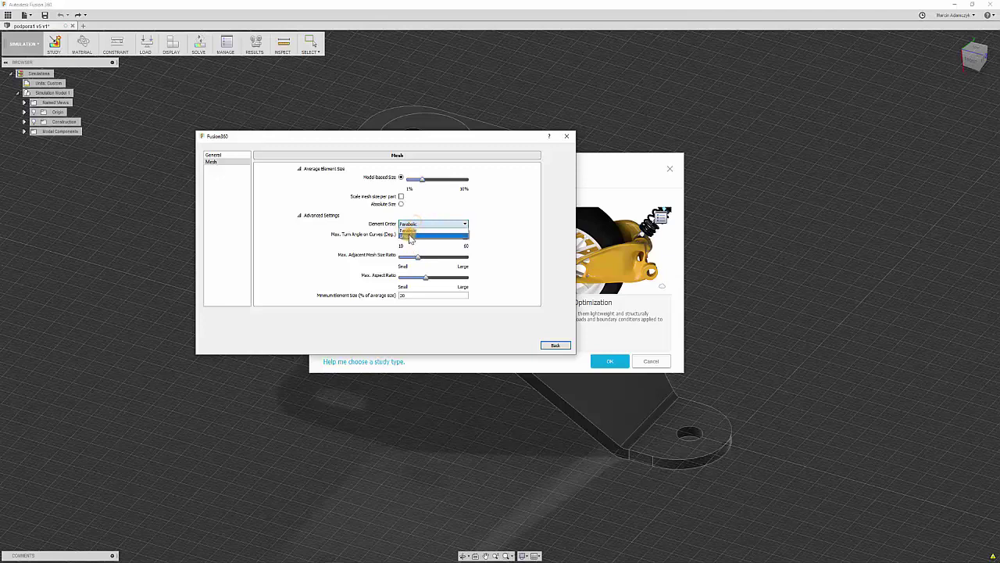
pyautogui.click(410, 235)
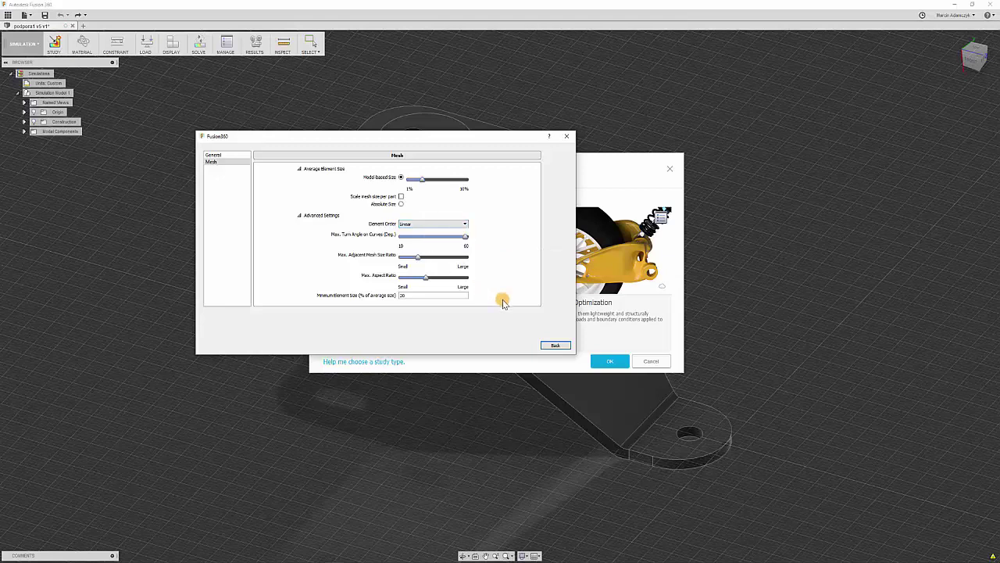
pyautogui.click(550, 345)
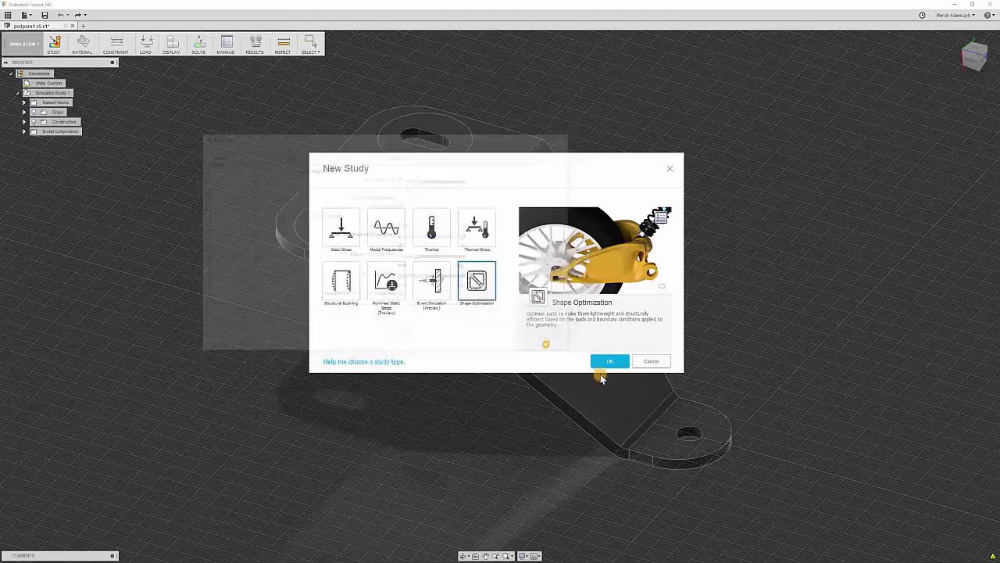
# - Confirm the Shape Optimization study and assign the bracket body as its optimization target
pyautogui.click(613, 361)
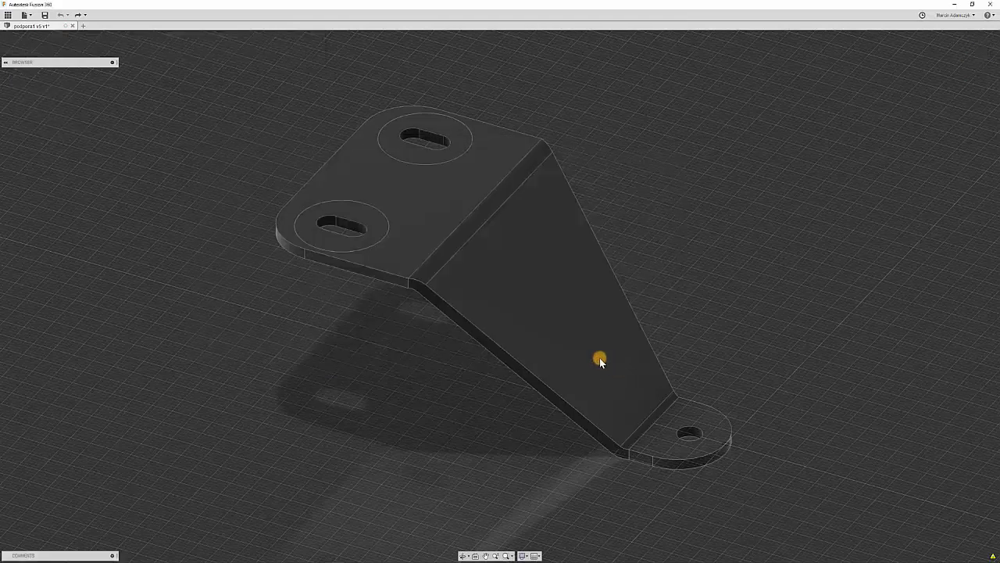
pyautogui.moveTo(73, 141)
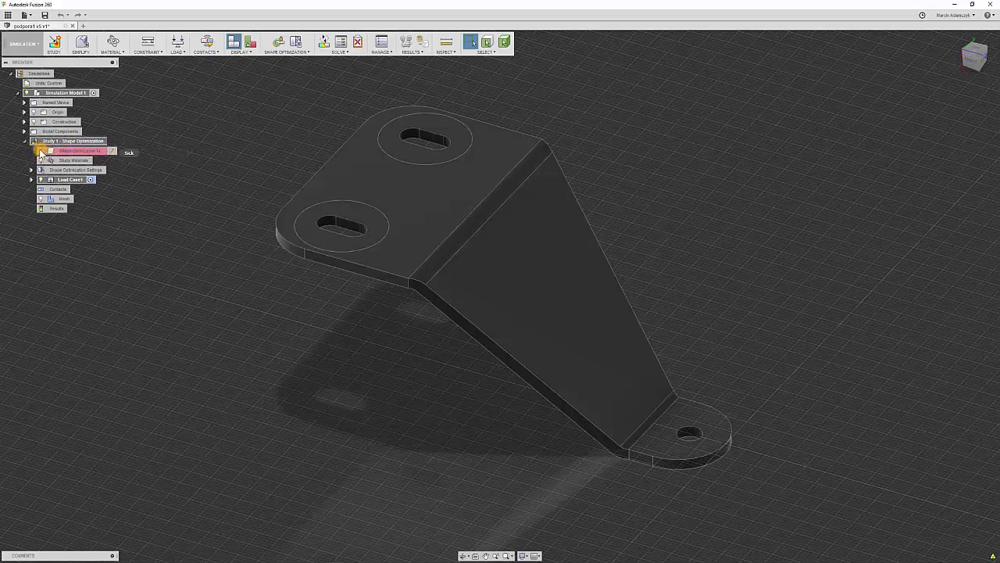
pyautogui.click(88, 151)
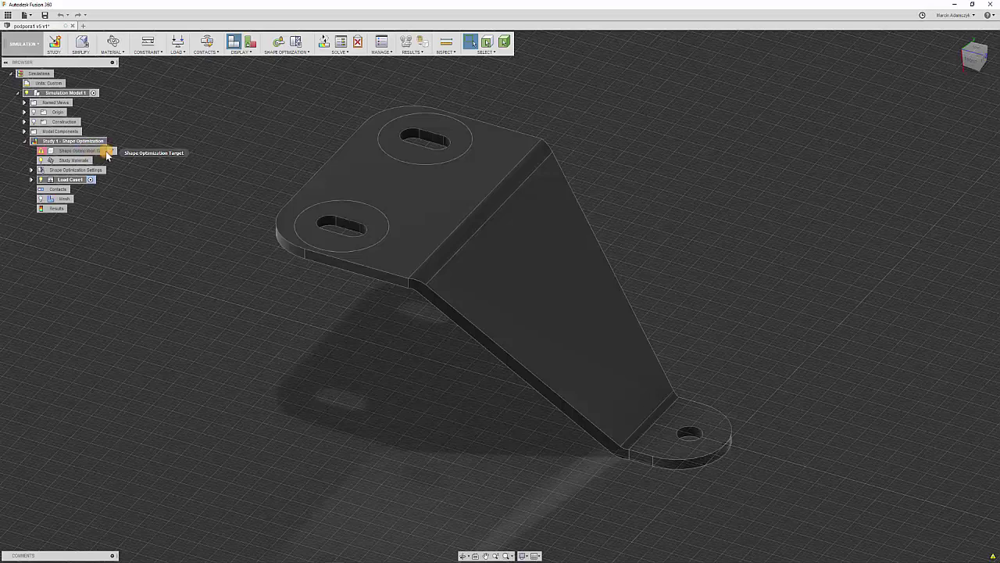
pyautogui.click(113, 152)
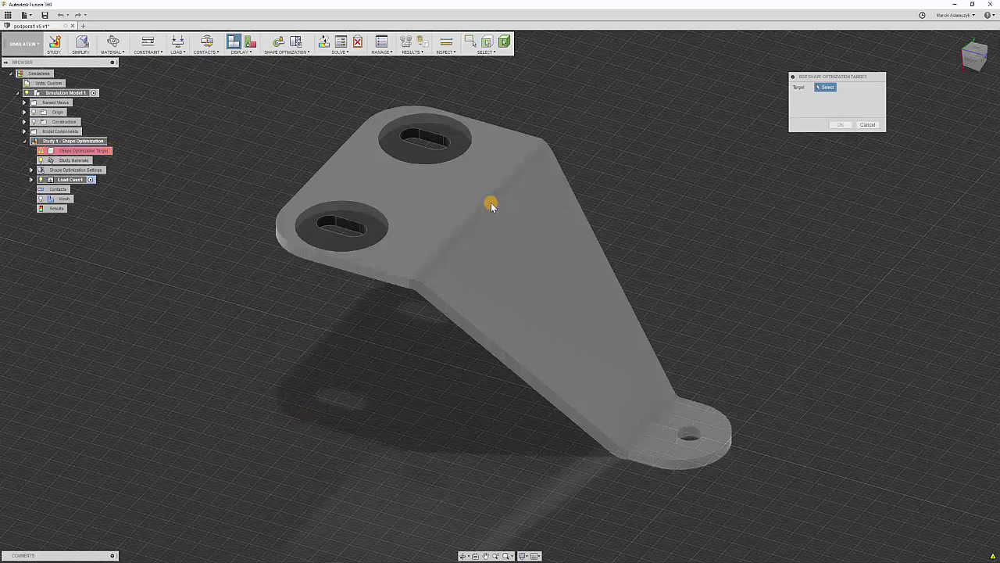
pyautogui.click(491, 203)
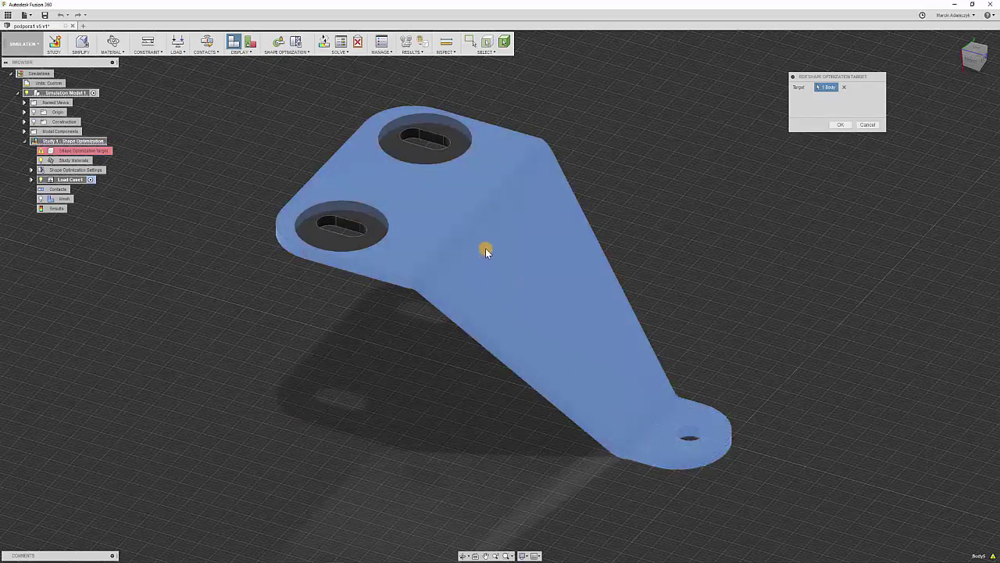
pyautogui.click(840, 125)
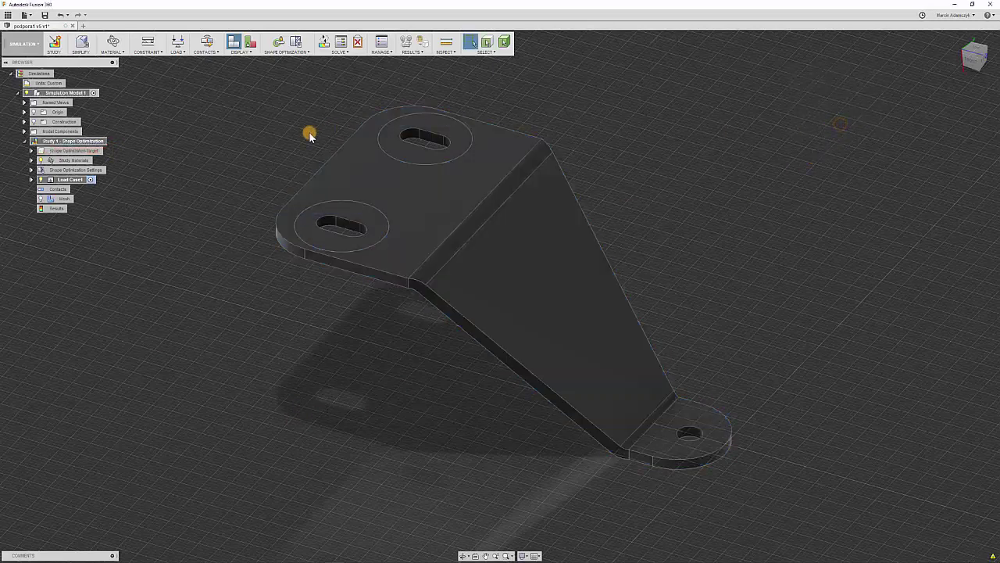
# - Check Body5 under the optimization target and open the Study Materials editor
pyautogui.click(32, 150)
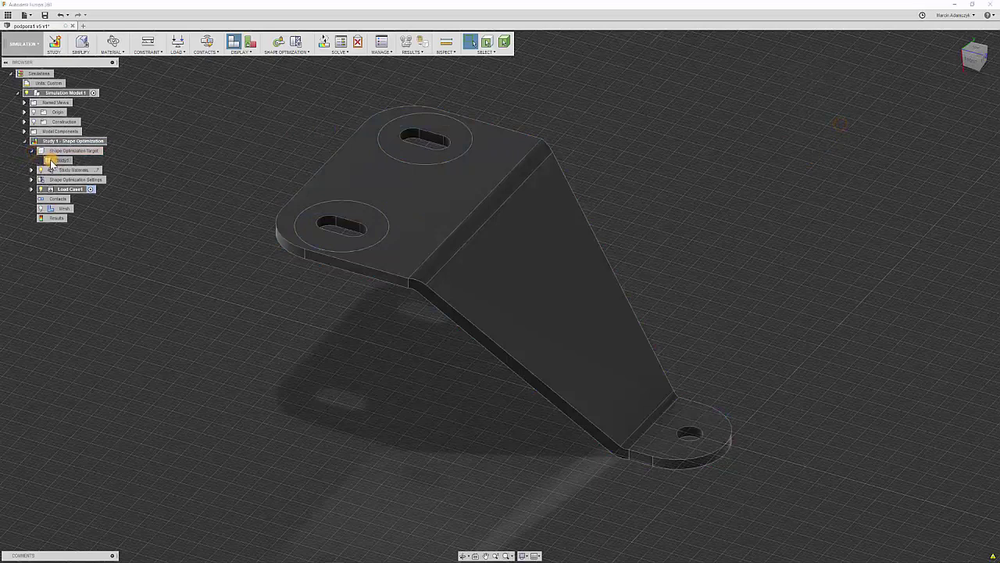
pyautogui.click(55, 161)
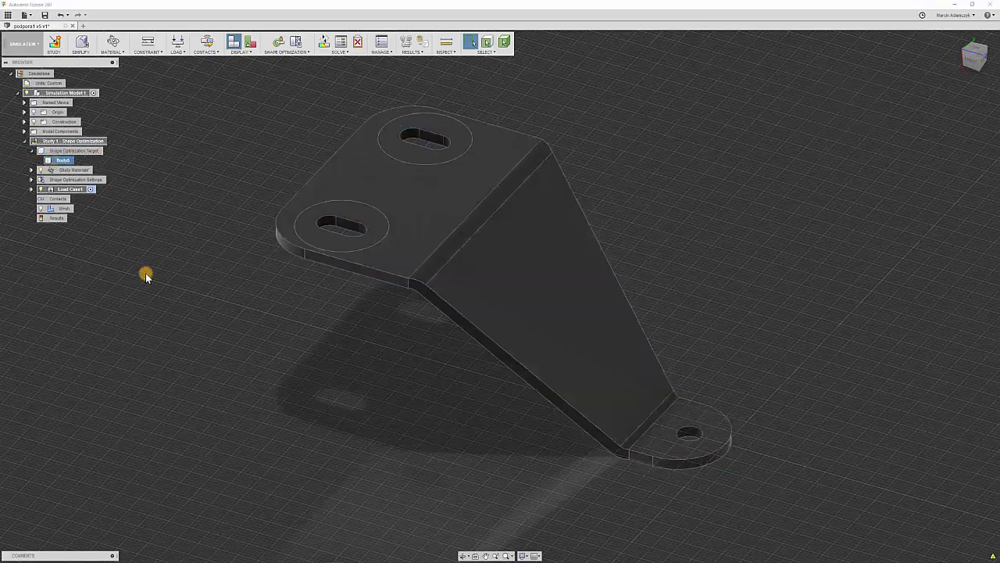
pyautogui.click(31, 170)
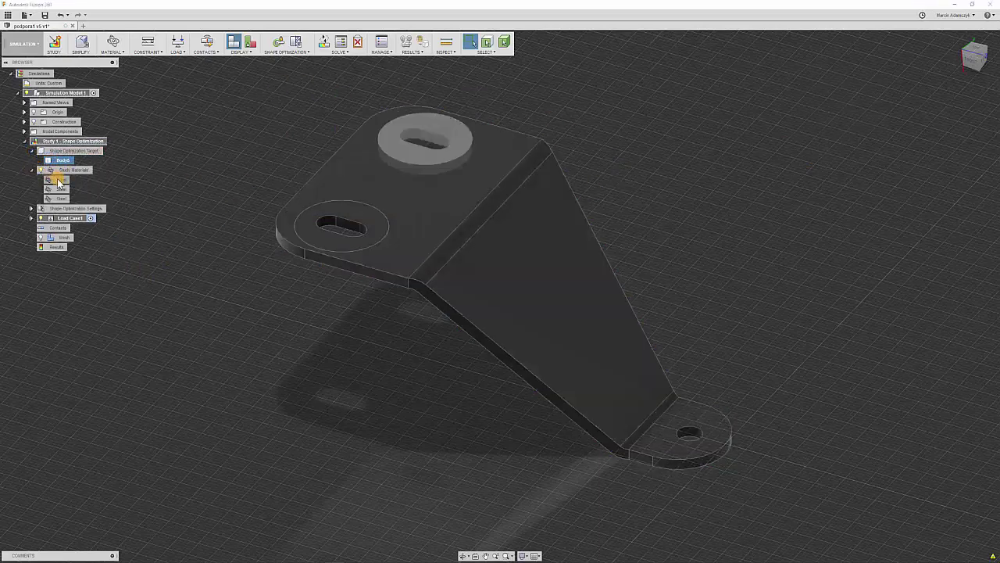
pyautogui.click(71, 170)
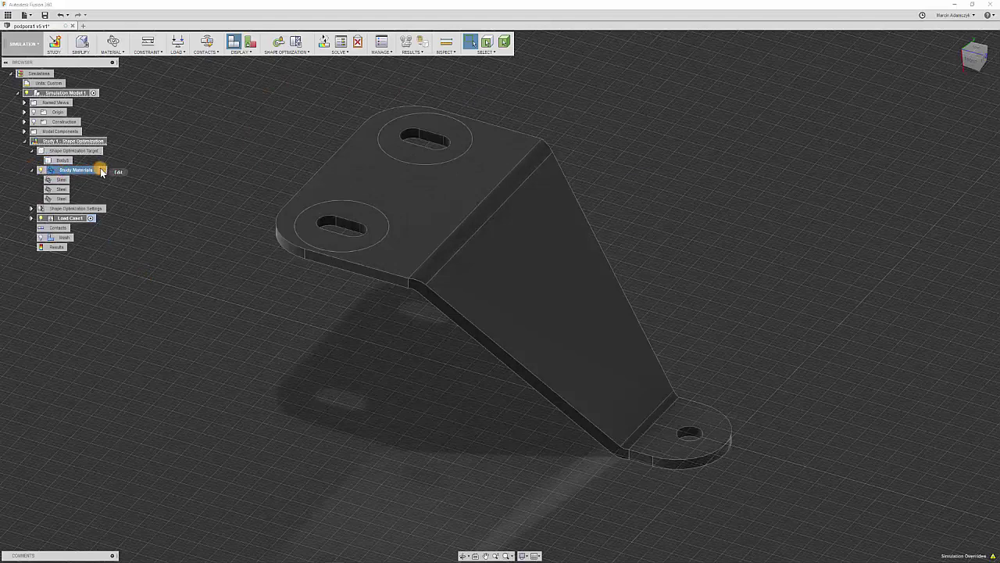
pyautogui.click(100, 169)
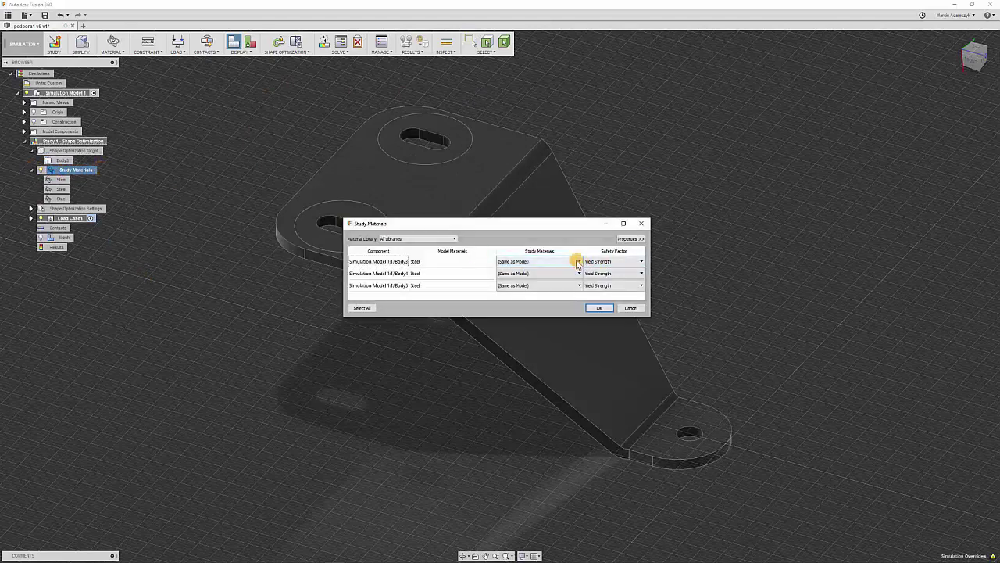
# - Assign Aluminum to Body3, Body4 and Body5 and apply the study materials
pyautogui.click(541, 262)
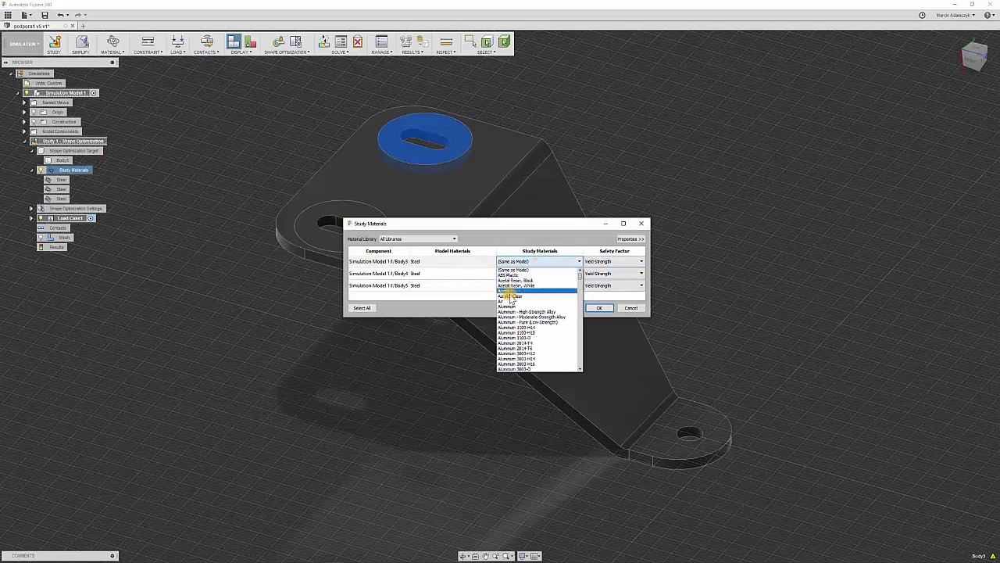
pyautogui.click(506, 305)
pyautogui.click(516, 274)
pyautogui.click(506, 317)
pyautogui.click(514, 286)
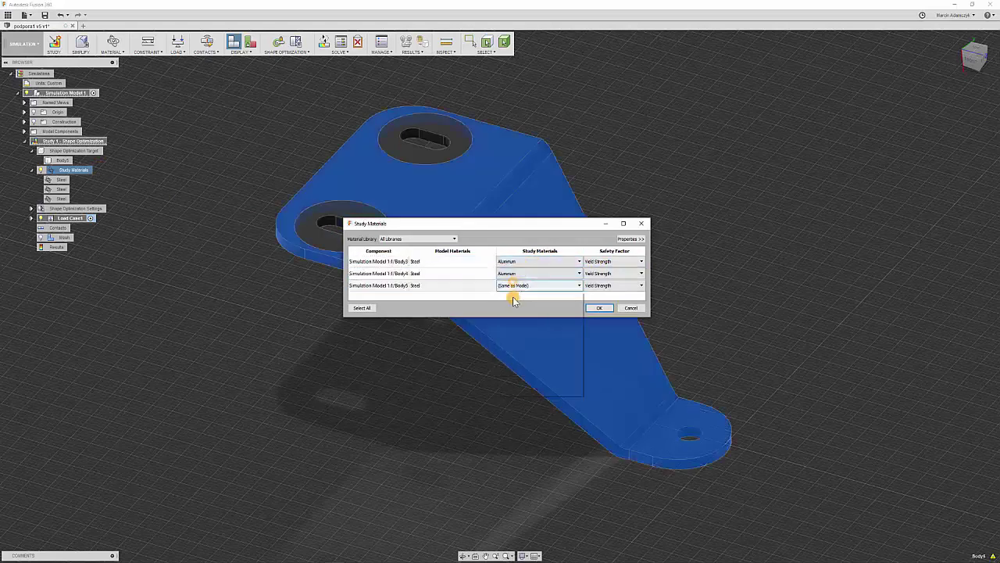
pyautogui.click(509, 333)
pyautogui.click(519, 288)
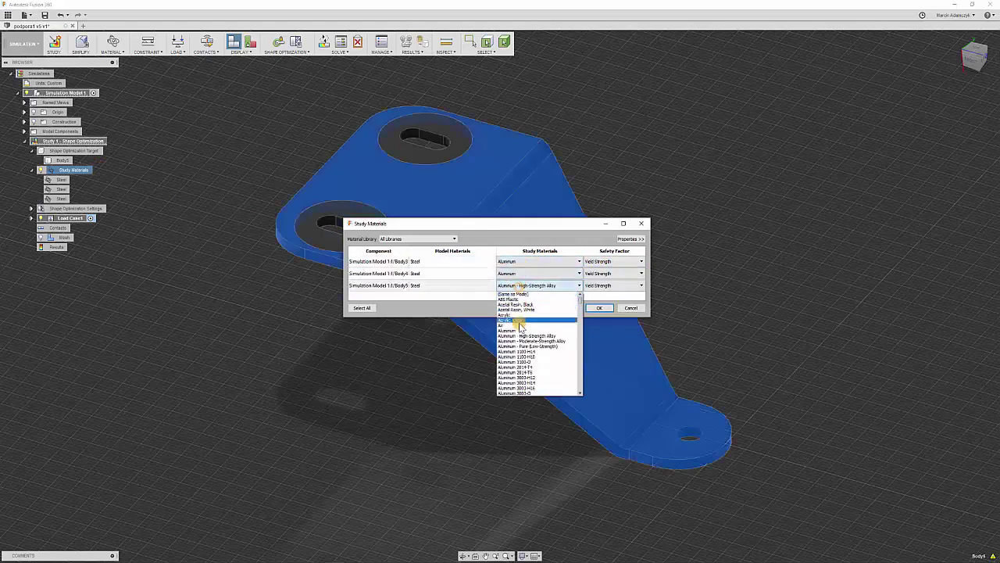
pyautogui.click(518, 328)
pyautogui.click(597, 309)
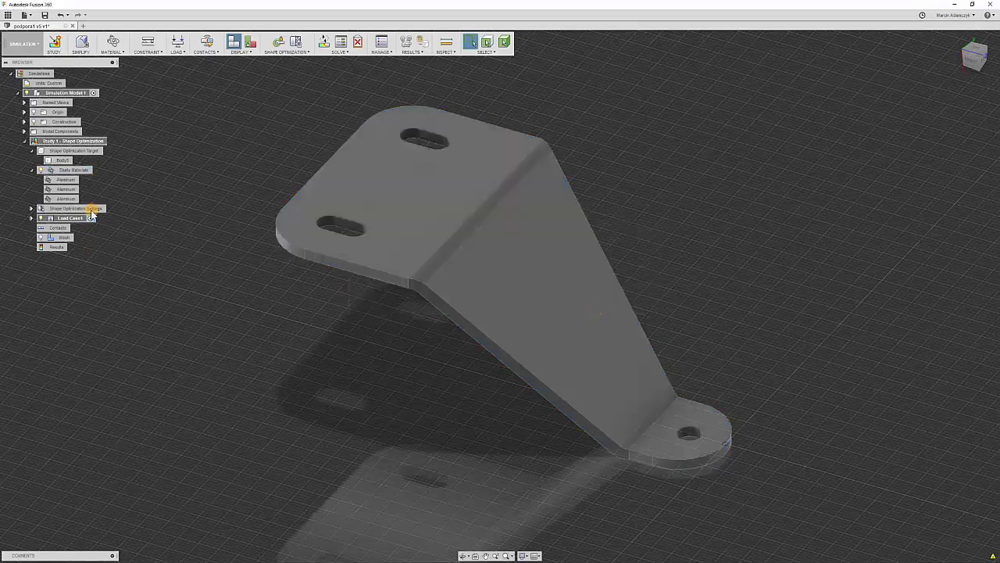
# - Open the objectives showing Target Mass ≤ 30% and maximized Stiffness, keeping Target Mass as parameter
pyautogui.click(32, 209)
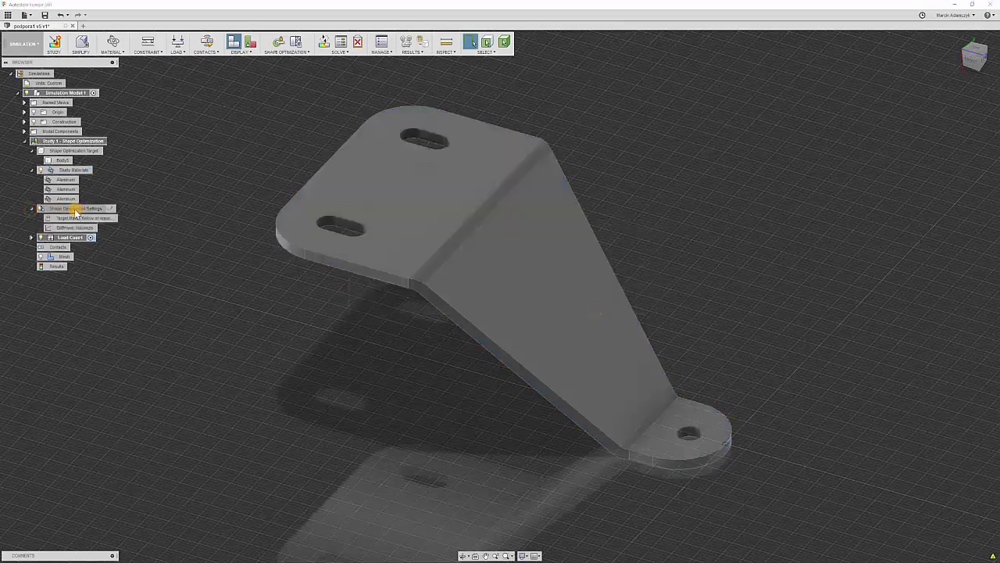
pyautogui.moveTo(79, 218)
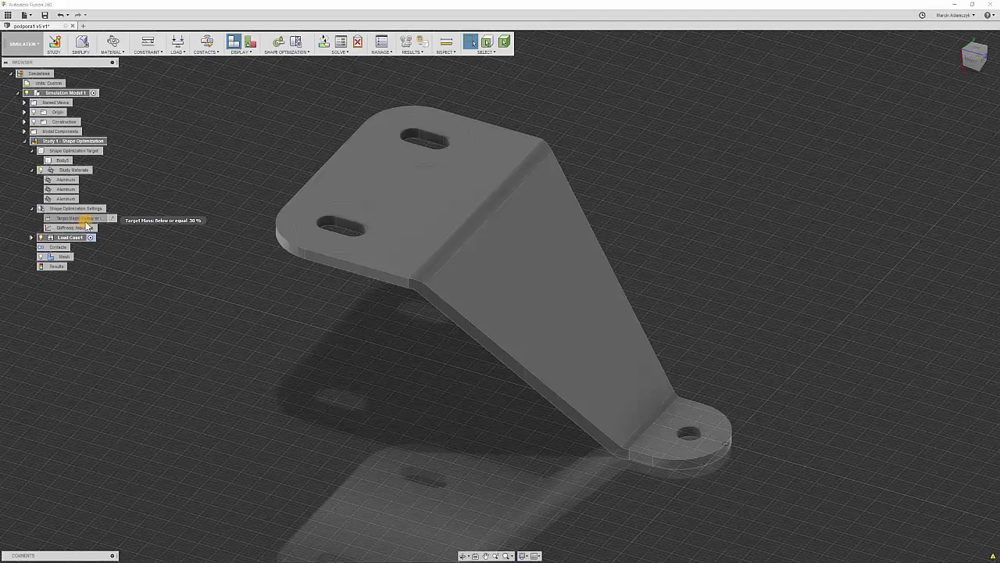
pyautogui.click(112, 219)
pyautogui.moveTo(672, 130); pyautogui.dragTo(131, 89)
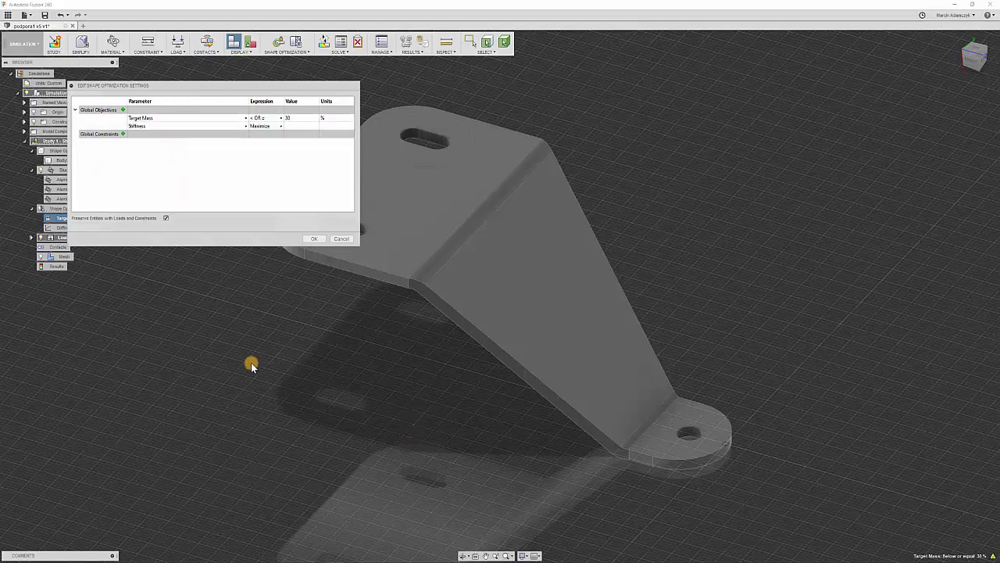
pyautogui.click(246, 117)
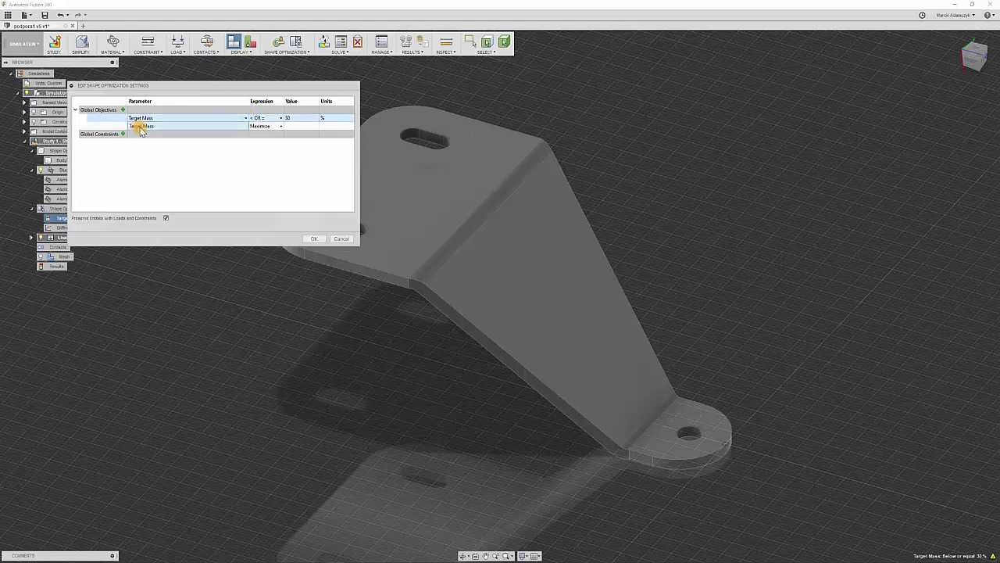
pyautogui.click(141, 128)
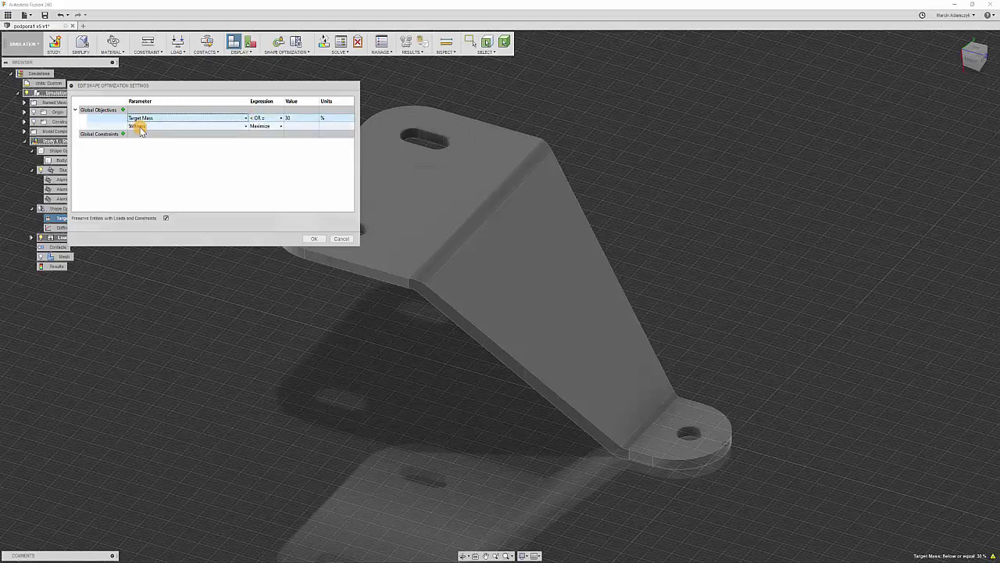